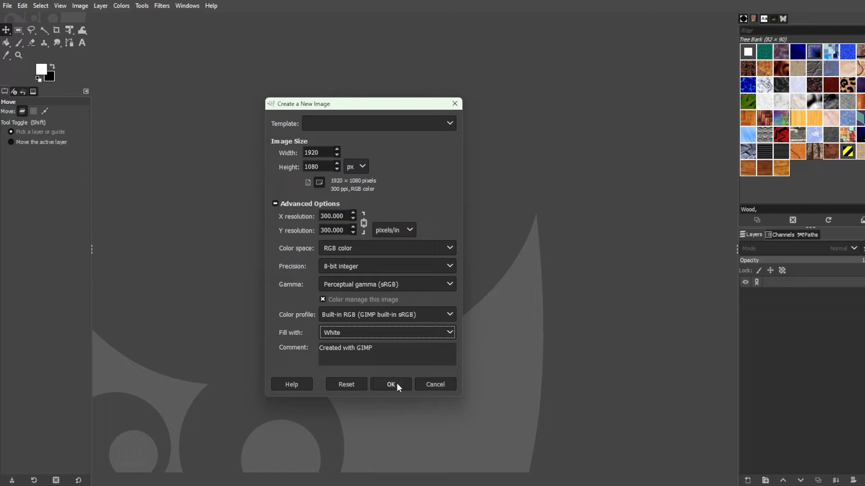
Step: Create the 1920 × 1080 px image filled with white and activate the MyPaint Brush tool
click(397, 385)
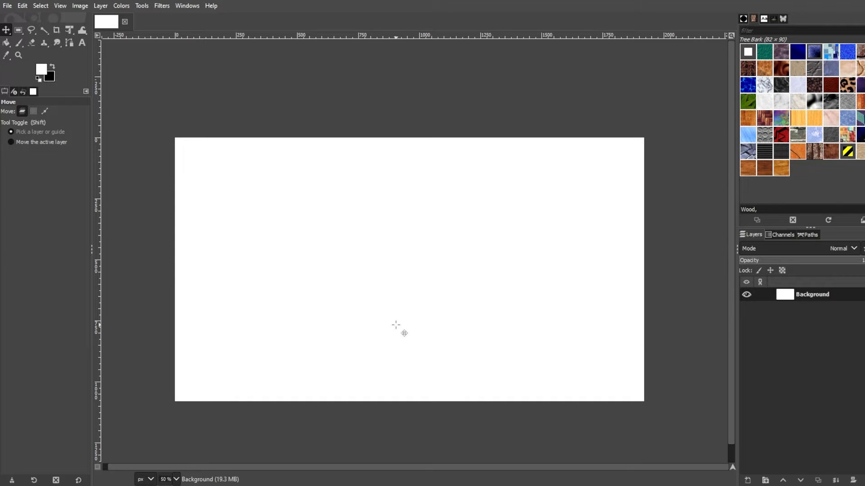
click(18, 43)
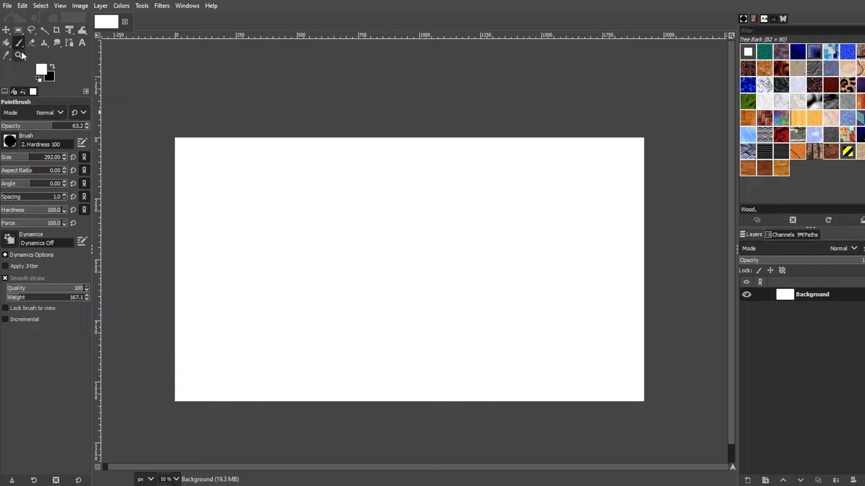
click(20, 45)
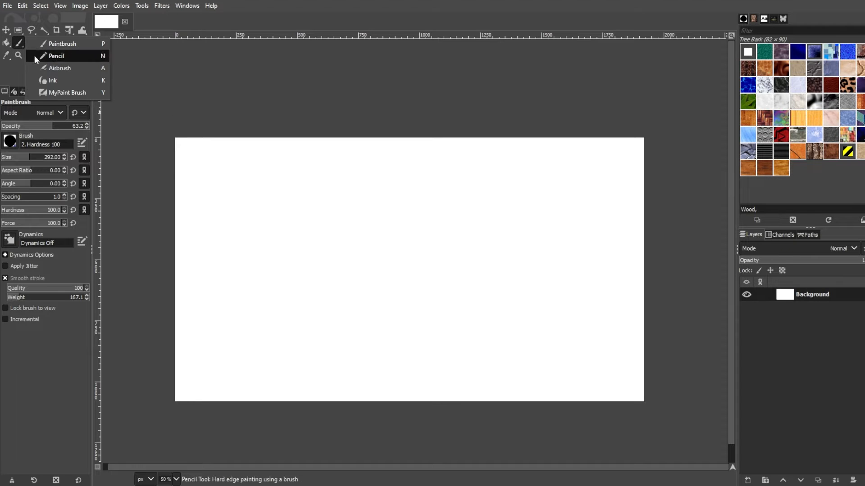
click(51, 91)
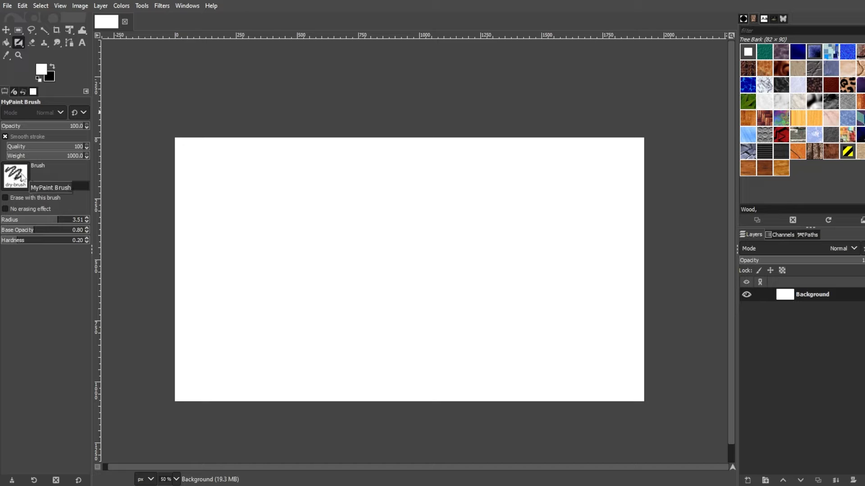
Step: Choose the extreme round brush for the MyPaint Brush, leaving Smooth stroke enabled
click(6, 138)
click(6, 138)
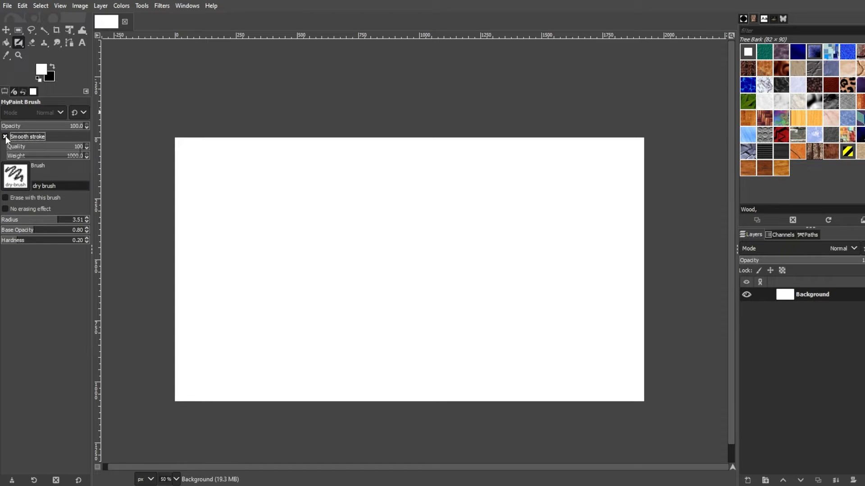
click(27, 175)
scroll(90, 280, down, 3)
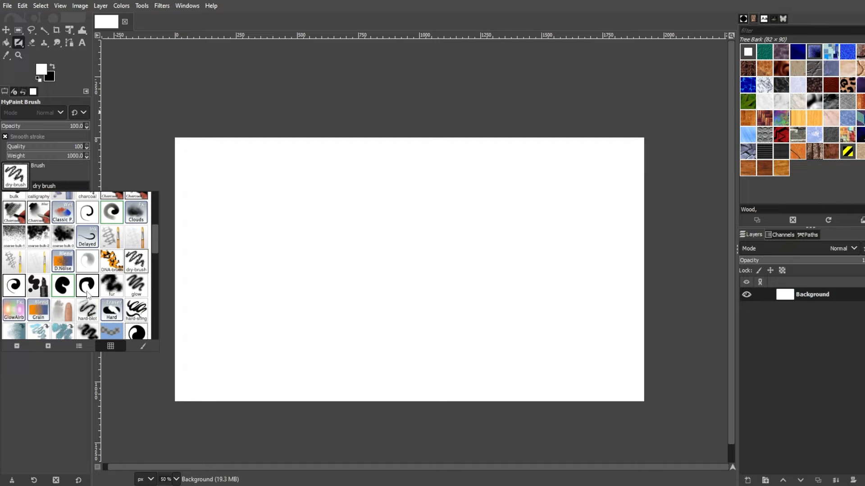
click(15, 288)
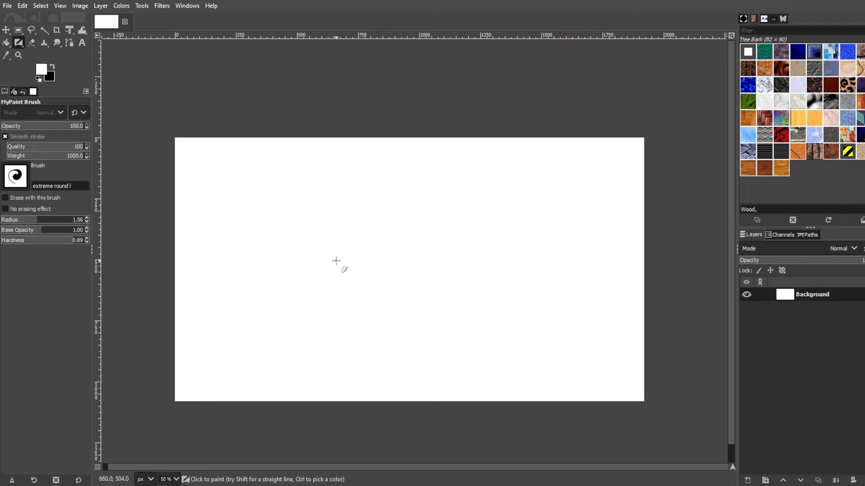
Step: Swap the foreground colour to black and paint a curved test stroke across the middle of the canvas
click(53, 67)
mouse_move(317, 273)
mouse_down()
mouse_move(409, 250)
mouse_move(381, 287)
mouse_up()
key(ctrl+z)
mouse_move(297, 251)
mouse_down()
mouse_move(324, 230)
mouse_move(396, 300)
mouse_up()
Step: Erase the test curve with the brush's erase mode and the Eraser, and return to the MyPaint Brush with erasing off
click(5, 198)
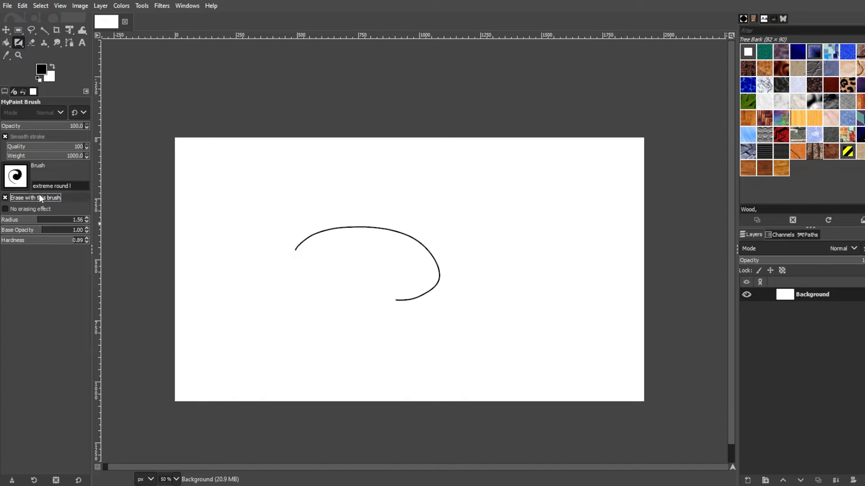
click(340, 227)
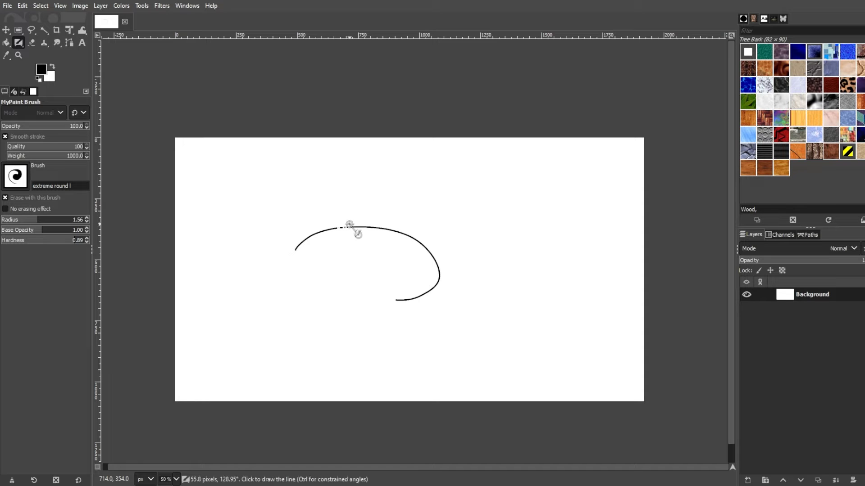
key(shift+e)
mouse_move(359, 227)
mouse_down()
mouse_move(417, 260)
mouse_move(404, 277)
mouse_move(328, 233)
mouse_up()
key(y)
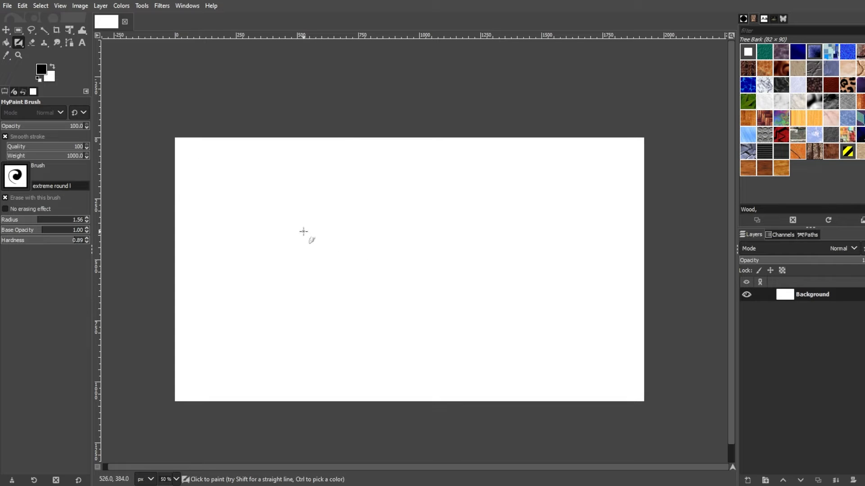
click(18, 198)
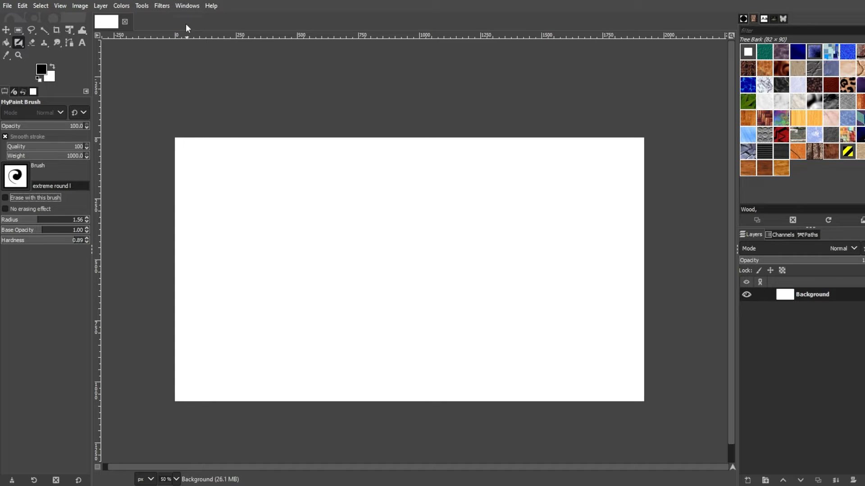
Step: Open the Symmetry Painting dialog and try out a brush stroke with Mandala symmetry
click(186, 6)
mouse_move(225, 33)
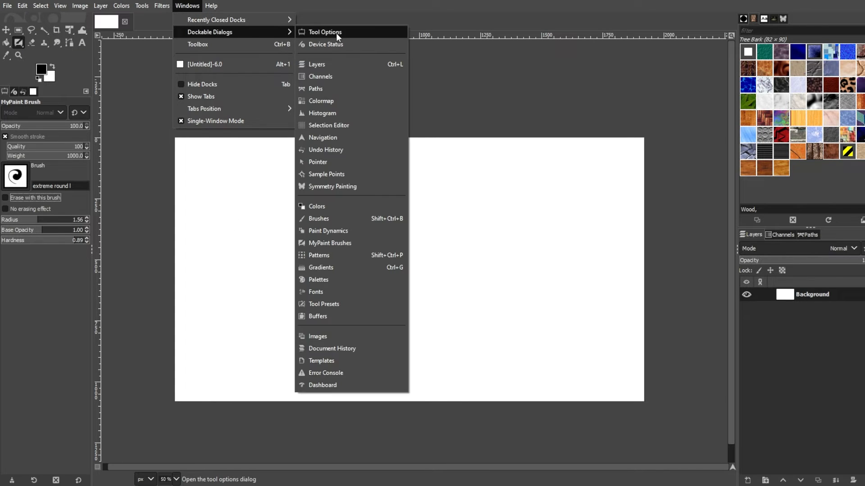
click(345, 186)
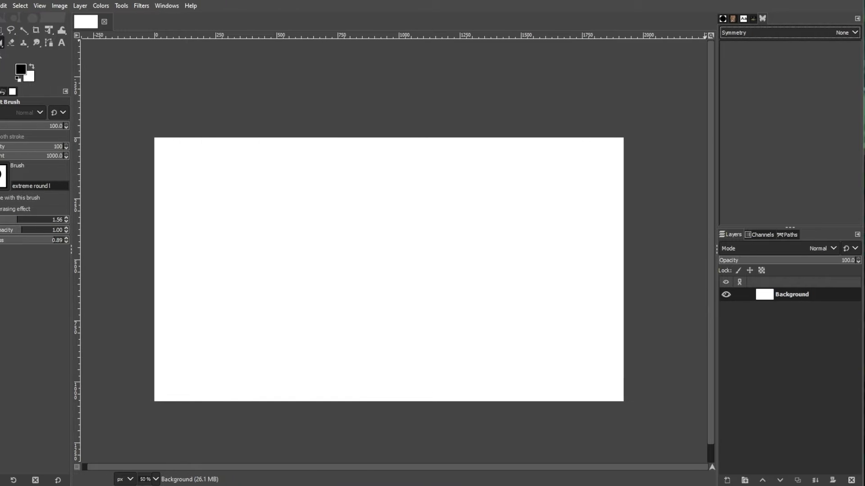
click(761, 34)
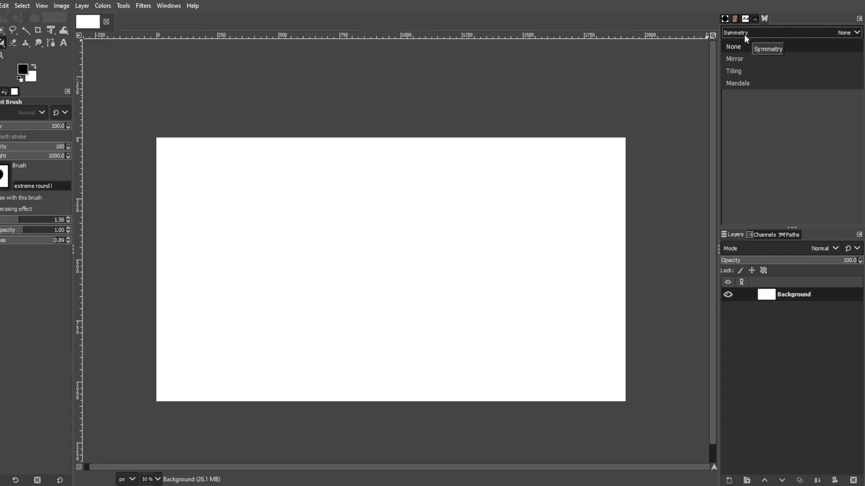
click(752, 83)
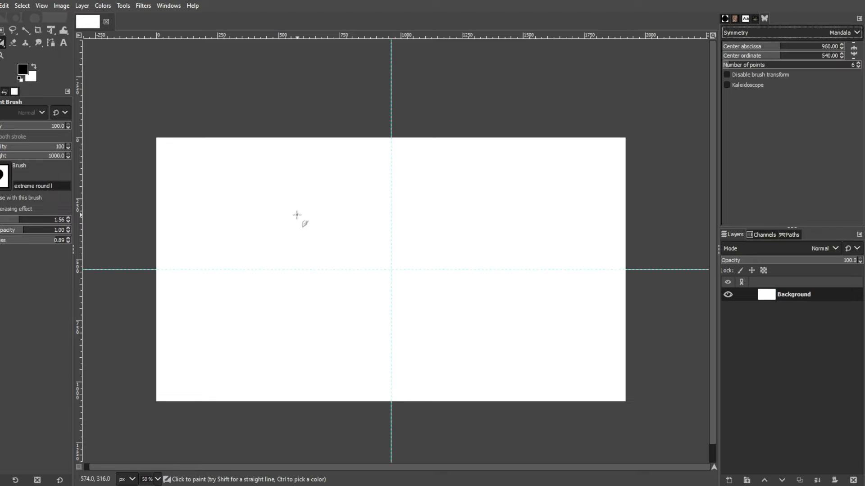
drag(247, 223, 299, 240)
key(ctrl+z)
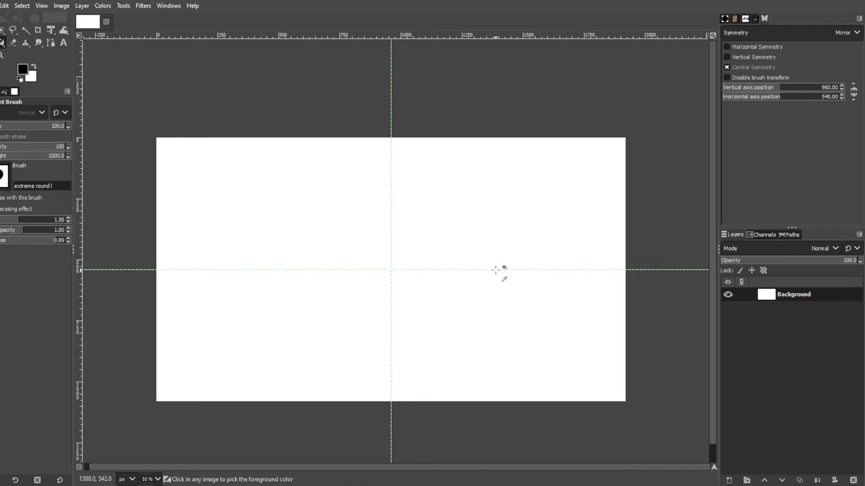
Step: Try out red Beamlight brush strokes on the blank canvas with central Mirror symmetry
click(336, 235)
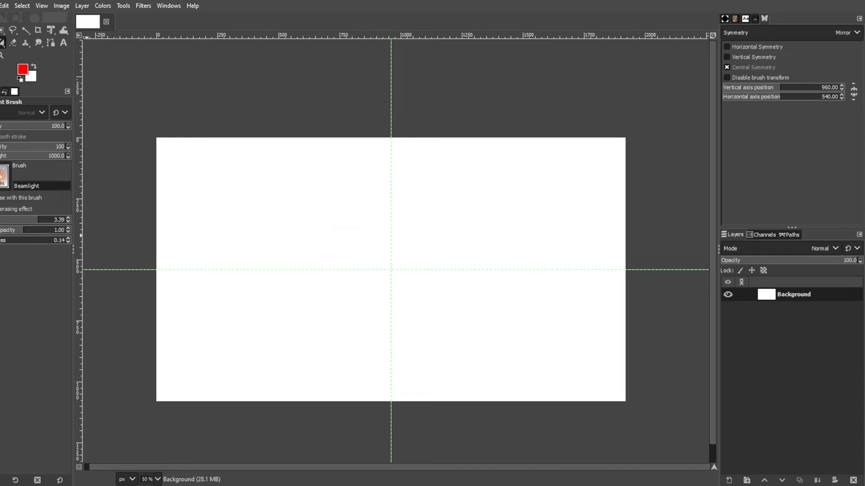
drag(243, 209, 189, 176)
mouse_move(274, 199)
mouse_down()
mouse_move(272, 235)
mouse_move(582, 183)
mouse_up()
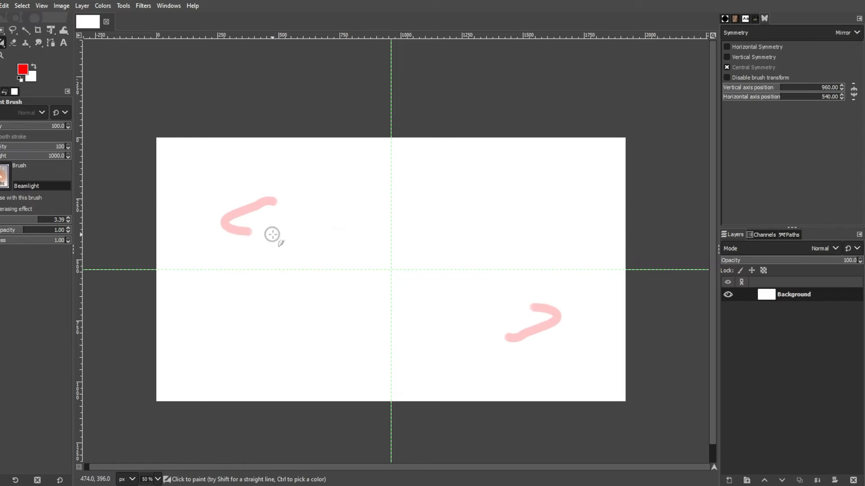
key(ctrl+z)
drag(597, 324, 271, 347)
key(ctrl+z)
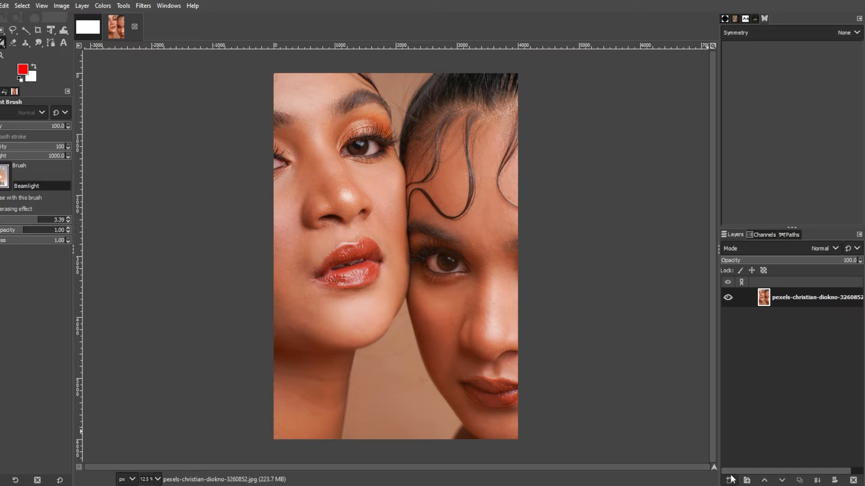
Step: Add a transparent 4000 × 6000 px layer named Drawing above the portrait photo
click(730, 479)
drag(693, 234, 375, 66)
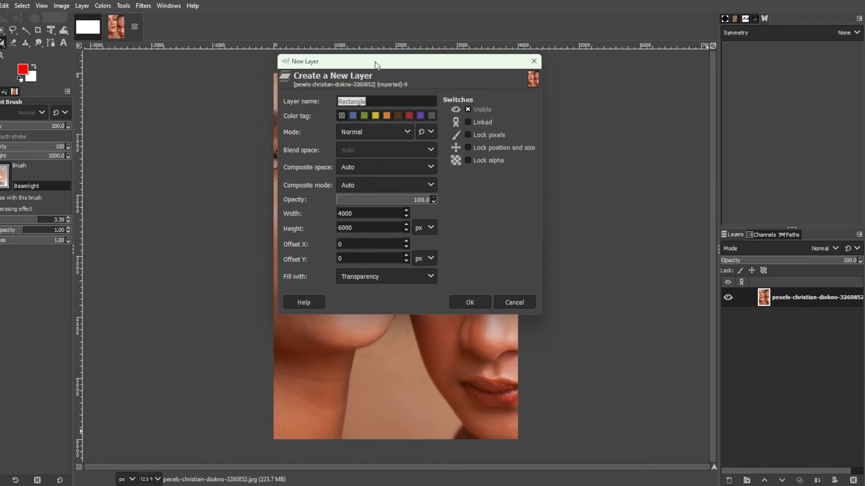
text(Drawing)
click(366, 276)
click(375, 326)
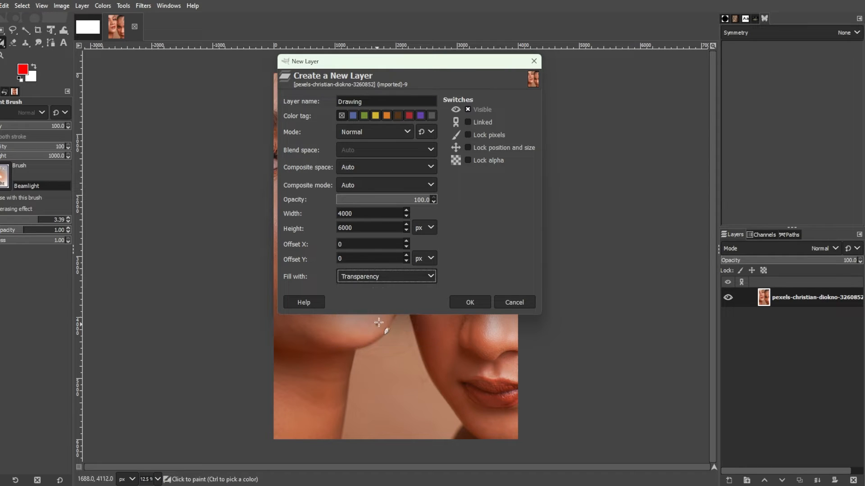
click(468, 304)
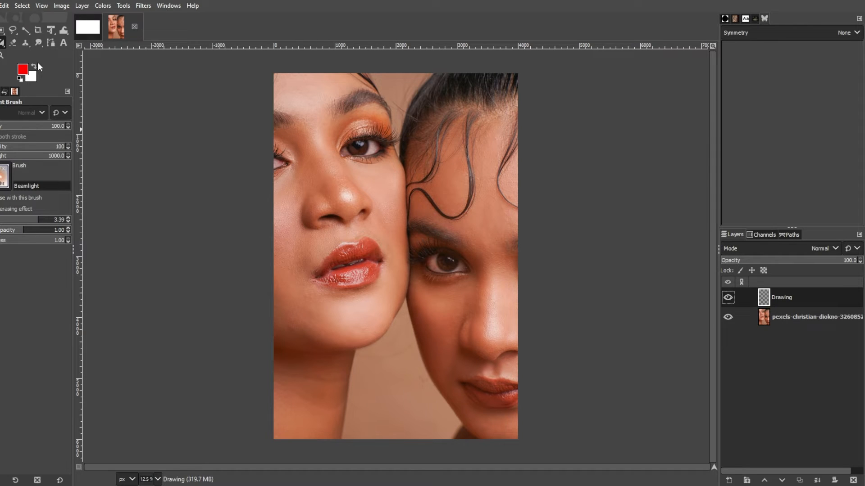
Step: Select the extreme round MyPaint brush and set the foreground colour to black
drag(0, 176, 0, 176)
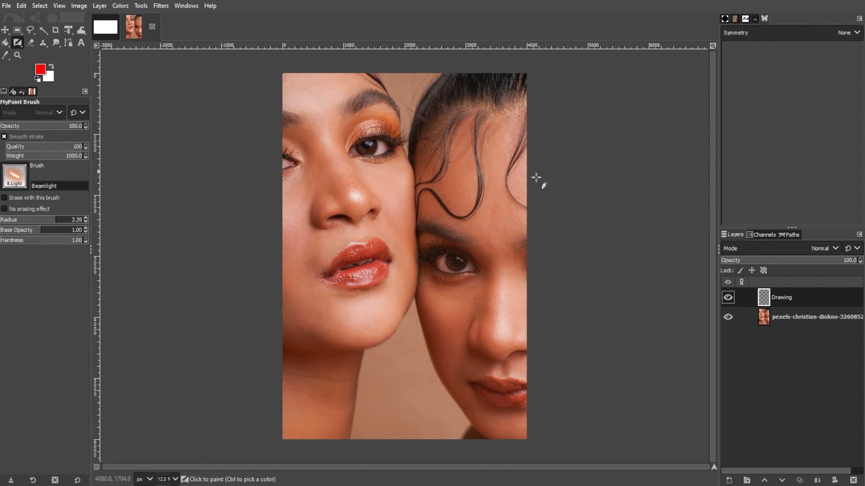
click(17, 182)
scroll(58, 306, down, 1)
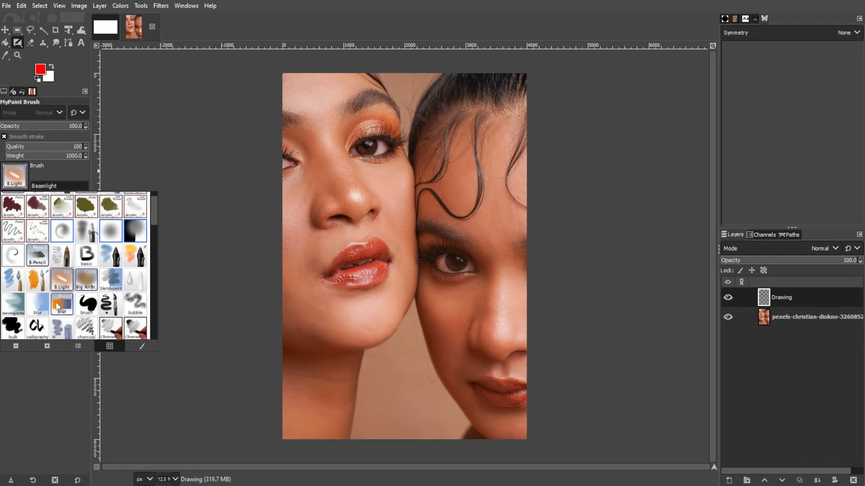
click(107, 302)
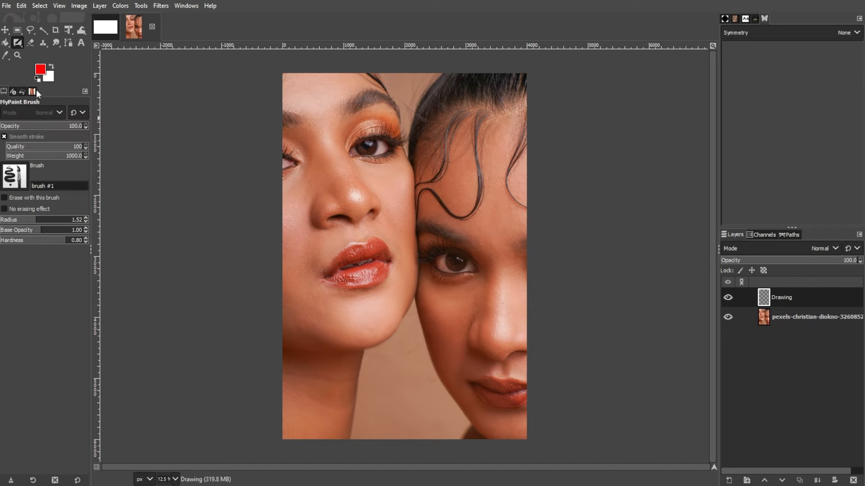
click(19, 178)
click(40, 69)
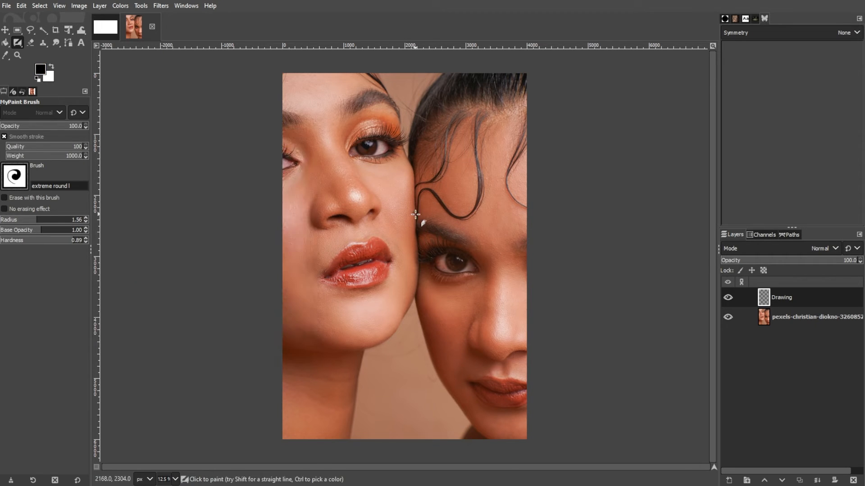
Step: Set the brush radius to 3.36 and trace the left woman's face contour from forehead to jaw
scroll(381, 100, up, 2)
drag(39, 220, 55, 220)
mouse_move(367, 51)
mouse_down()
mouse_move(401, 99)
mouse_move(448, 348)
mouse_move(449, 411)
mouse_up()
mouse_move(449, 410)
mouse_down()
mouse_move(449, 198)
mouse_move(251, 391)
mouse_move(203, 384)
mouse_up()
scroll(243, 391, down, 1)
scroll(229, 396, up, 3)
drag(296, 362, 220, 350)
Step: Trace the curve of the left woman's chin and the edge of her neck
scroll(397, 362, down, 3)
drag(376, 340, 457, 361)
key(ctrl+z)
drag(373, 344, 490, 349)
scroll(470, 392, down, 2)
drag(461, 381, 460, 393)
Step: Trace the upper eyelid line of the left woman's fully visible eye
scroll(455, 252, up, 1)
drag(451, 230, 494, 218)
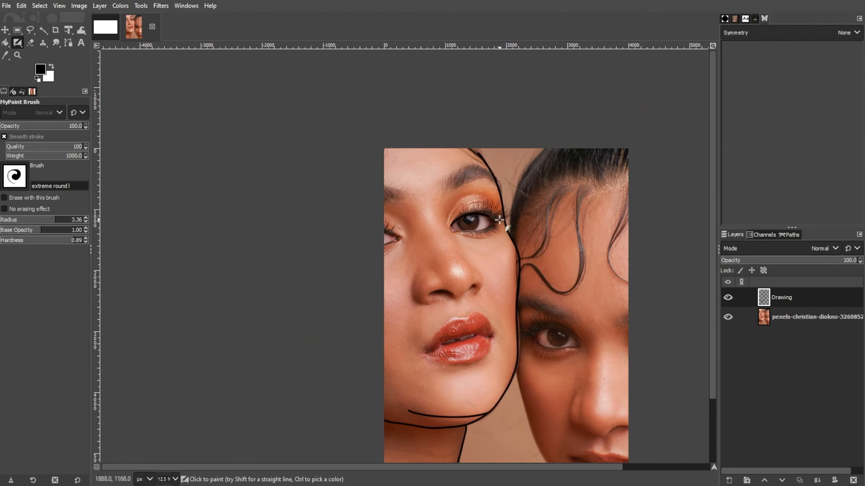
scroll(497, 229, up, 3)
drag(383, 234, 486, 221)
key(ctrl+z)
mouse_move(383, 234)
mouse_down()
mouse_move(405, 241)
mouse_move(563, 162)
mouse_up()
Step: Return to the extreme round brush with a radius of 3.22 and trace the left woman's lower eyelid
click(14, 176)
click(65, 223)
key(ctrl+z)
key(ctrl+z)
click(15, 176)
click(65, 223)
click(15, 176)
click(87, 265)
drag(4, 92, 21, 144)
mouse_move(23, 145)
mouse_down()
mouse_move(51, 130)
mouse_move(45, 91)
mouse_up()
drag(26, 222, 53, 221)
drag(491, 221, 395, 235)
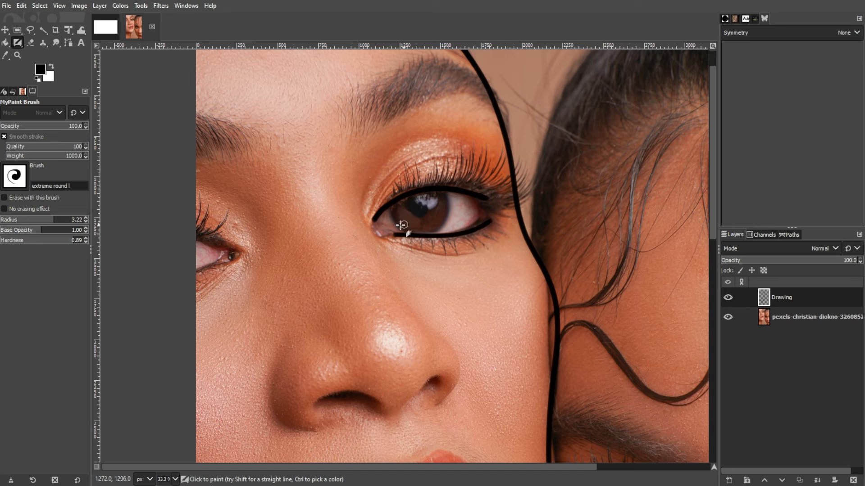
Step: Trace the left woman's eyebrow edges and the line running from the brow down her nose
drag(386, 122, 395, 409)
drag(363, 90, 482, 82)
drag(387, 122, 489, 107)
scroll(412, 88, down, 2)
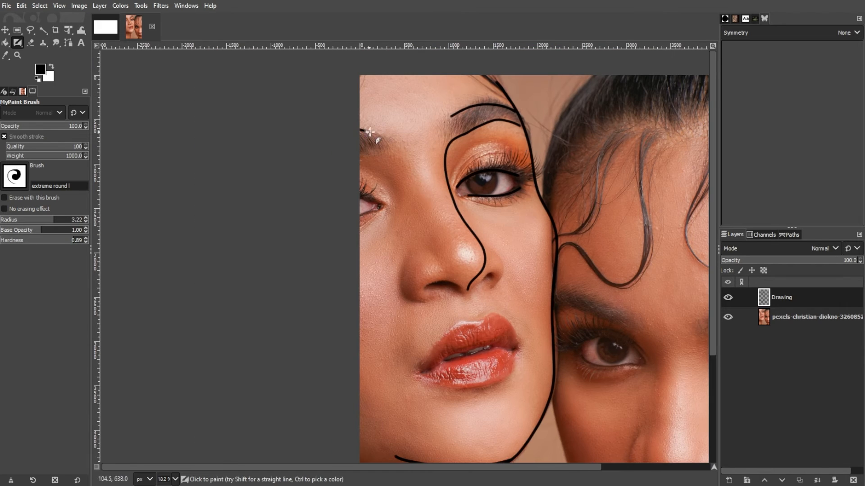
Step: Trace the outline of the left woman's lips and the opening between them
scroll(486, 365, up, 3)
drag(460, 246, 273, 370)
drag(409, 332, 288, 371)
drag(407, 333, 524, 289)
drag(502, 303, 518, 310)
mouse_move(461, 247)
mouse_down()
mouse_move(584, 293)
mouse_move(271, 370)
mouse_move(297, 373)
mouse_move(297, 389)
mouse_up()
key(ctrl+z)
drag(365, 349, 565, 321)
drag(517, 310, 559, 318)
drag(580, 289, 575, 318)
scroll(396, 382, down, 4)
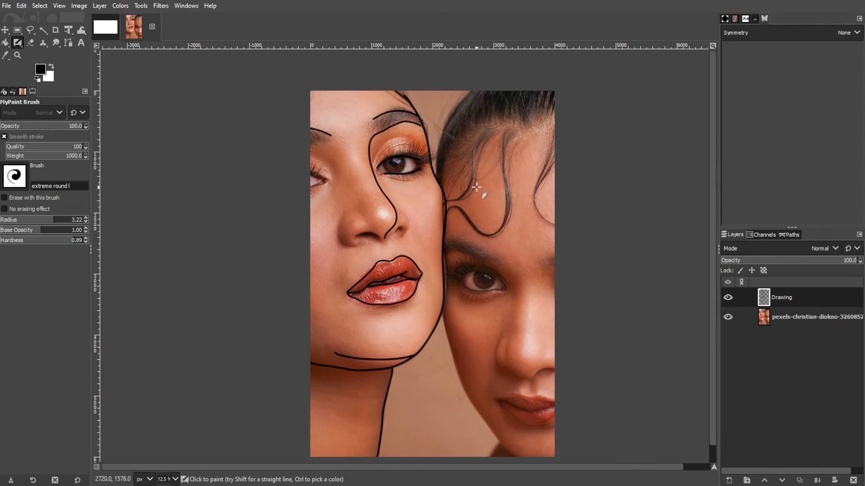
Step: Trace the right woman's outer hair edge and the hair strand beside her temple
drag(451, 160, 442, 185)
drag(472, 91, 437, 173)
scroll(486, 195, up, 2)
mouse_move(386, 149)
mouse_down()
mouse_move(400, 186)
mouse_move(396, 175)
mouse_up()
scroll(481, 200, down, 2)
scroll(471, 134, up, 1)
Step: Trace the curled hair strands across the right woman's forehead
drag(463, 59, 368, 176)
mouse_move(464, 62)
mouse_down()
mouse_move(455, 163)
mouse_move(381, 165)
mouse_move(368, 178)
mouse_move(367, 163)
mouse_up()
key(ctrl+z)
mouse_move(433, 58)
mouse_down()
mouse_move(407, 96)
mouse_move(388, 159)
mouse_up()
mouse_move(523, 82)
mouse_down()
mouse_move(499, 179)
mouse_move(523, 203)
mouse_up()
mouse_move(524, 97)
mouse_down()
mouse_move(505, 134)
mouse_move(524, 195)
mouse_up()
scroll(523, 195, down, 1)
scroll(447, 260, up, 1)
Step: Trace the right woman's eyebrow, nose line and eyelids
mouse_move(398, 205)
mouse_down()
mouse_move(415, 205)
mouse_move(503, 389)
mouse_up()
key(ctrl+z)
drag(400, 187, 475, 216)
mouse_move(490, 259)
mouse_down()
mouse_move(462, 272)
mouse_move(410, 248)
mouse_up()
scroll(456, 277, up, 4)
drag(557, 225, 332, 183)
key(ctrl+z)
scroll(332, 183, down, 4)
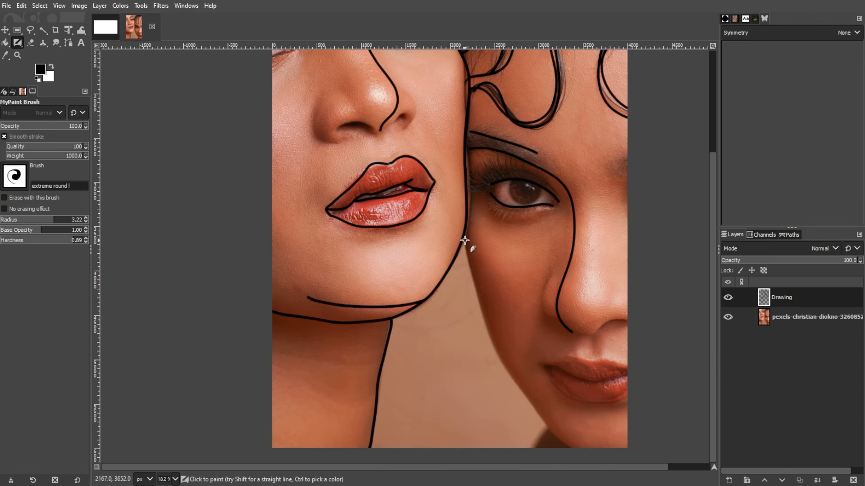
Step: Trace the right woman's cheek contour and the outline of her lips
scroll(401, 218, up, 4)
mouse_move(557, 246)
mouse_down()
mouse_move(256, 242)
mouse_move(557, 272)
mouse_up()
drag(256, 251, 556, 346)
drag(264, 246, 331, 268)
Step: Check the line art with the photo layer briefly hidden and touch up small details with short strokes
scroll(330, 269, down, 5)
click(728, 317)
click(728, 317)
scroll(344, 157, up, 7)
drag(282, 73, 260, 132)
drag(261, 138, 372, 149)
key(ctrl+z)
scroll(341, 255, down, 4)
scroll(439, 207, up, 3)
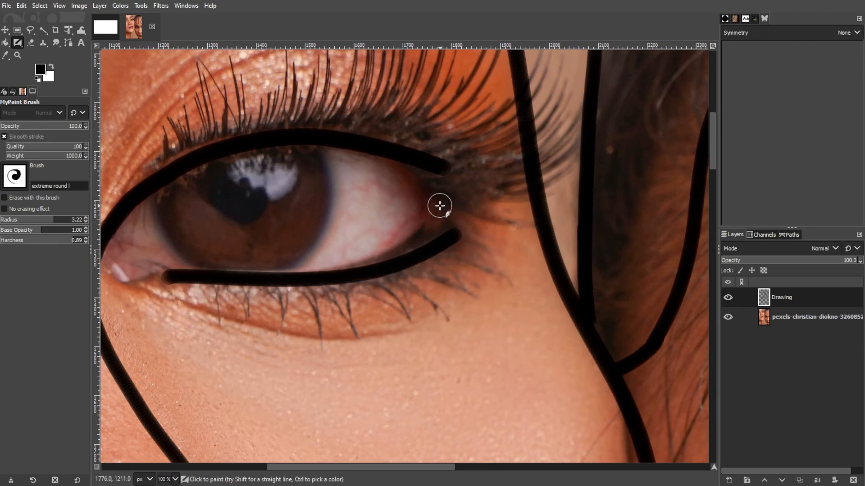
Step: Switch to the hard sting brush and set its radius to 3.08
click(15, 176)
click(81, 252)
scroll(514, 445, down, 1)
drag(28, 156, 54, 156)
drag(43, 220, 52, 219)
Step: Try out lash strokes at the outer corner of the left woman's eye with different smoothing weights
drag(471, 257, 566, 145)
key(ctrl+z)
drag(469, 259, 521, 250)
drag(478, 310, 533, 356)
key(ctrl+z)
mouse_move(470, 280)
mouse_down()
mouse_move(556, 234)
mouse_move(558, 247)
mouse_up()
mouse_move(83, 156)
mouse_down()
mouse_move(30, 156)
mouse_move(88, 156)
mouse_up()
key(ctrl+z)
key(ctrl+z)
key(ctrl+z)
Step: Draw individual eyelashes outward from the outer part of the left woman's upper eyelid
drag(469, 280, 557, 239)
drag(462, 246, 517, 218)
drag(421, 242, 473, 155)
drag(379, 232, 446, 183)
Step: Draw eyelashes outward from the outer corner of the right woman's eye
scroll(484, 307, down, 4)
scroll(554, 288, up, 4)
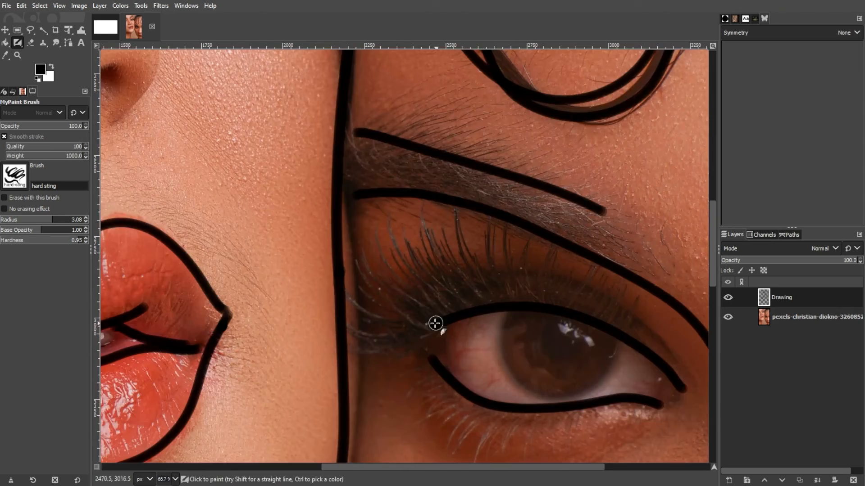
drag(436, 324, 351, 306)
scroll(582, 267, down, 4)
scroll(581, 266, down, 1)
Step: Erase the extra chin curve above the left woman's jawline and check the line art with the photo layer hidden
scroll(396, 355, up, 4)
key(shift+e)
mouse_move(361, 252)
mouse_down()
mouse_move(425, 259)
mouse_move(651, 238)
mouse_up()
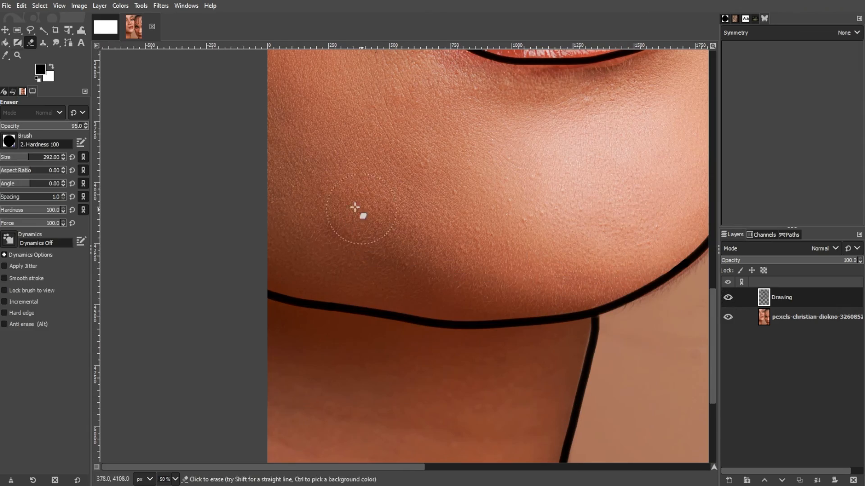
key(y)
scroll(630, 303, down, 4)
click(729, 317)
click(728, 317)
scroll(535, 463, down, 1)
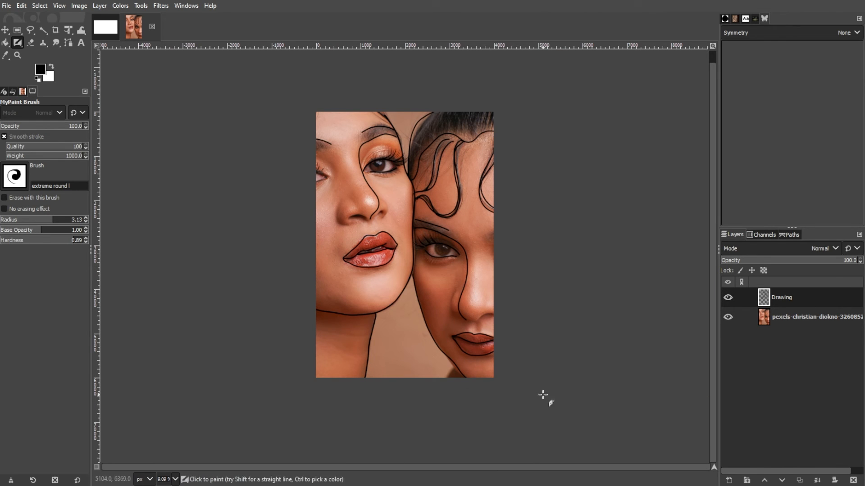
Step: Create a new white-filled layer named Background at the full 4000 x 6000 px image size
click(729, 480)
click(515, 335)
click(509, 322)
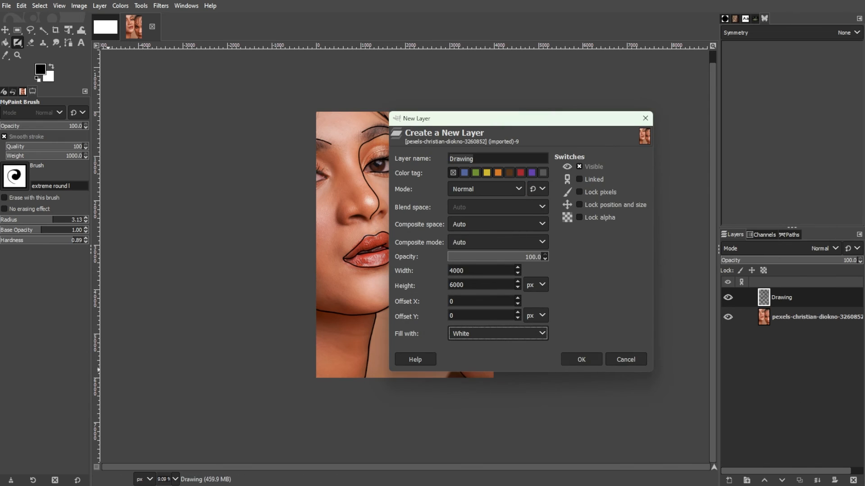
drag(478, 159, 429, 156)
key(Return)
Step: Delete the original photo layer and move the Drawing layer above the white Background layer
click(790, 335)
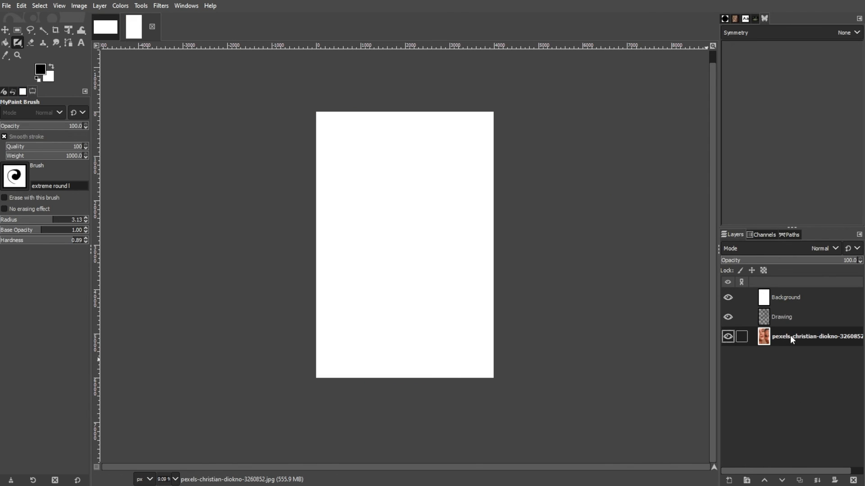
click(852, 481)
drag(792, 318, 788, 288)
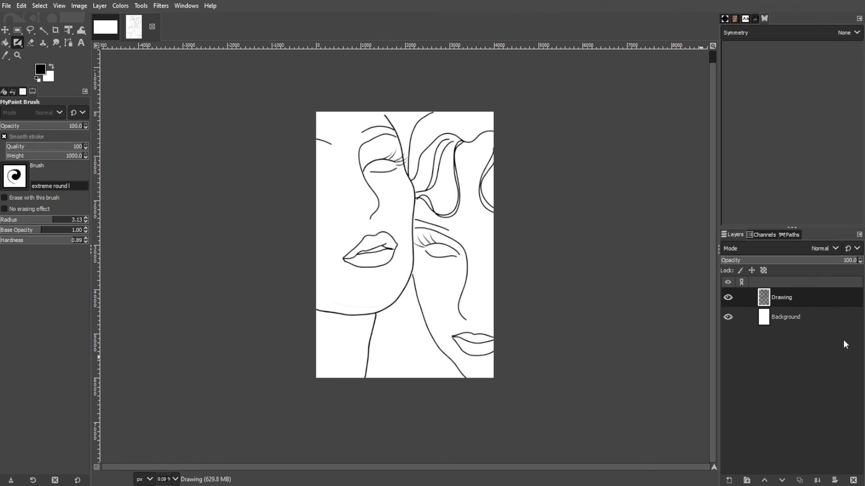
Step: Open the export options for the finished line art on its white background
click(6, 6)
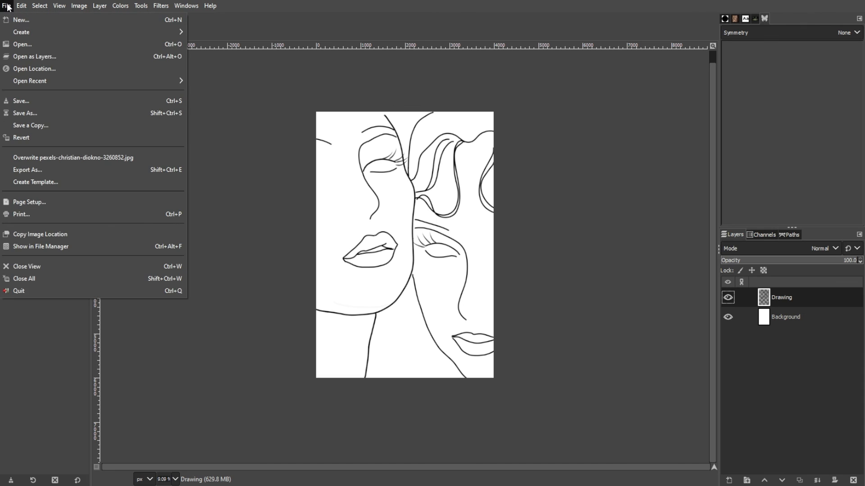
click(38, 170)
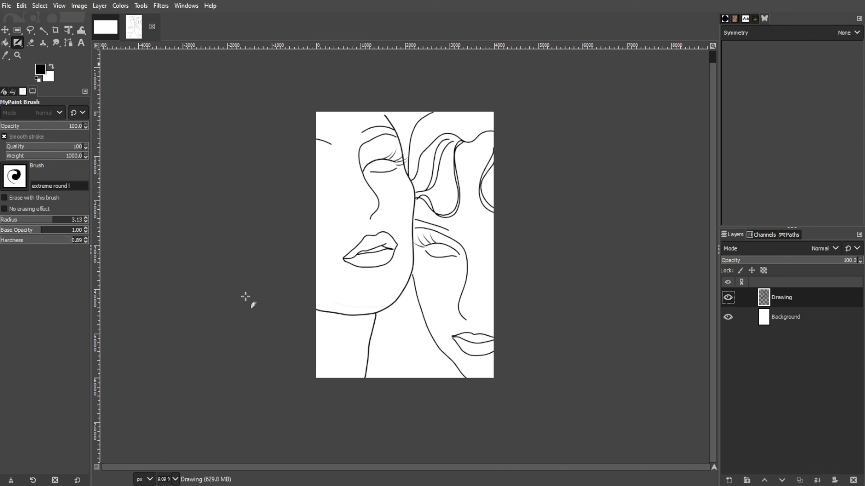